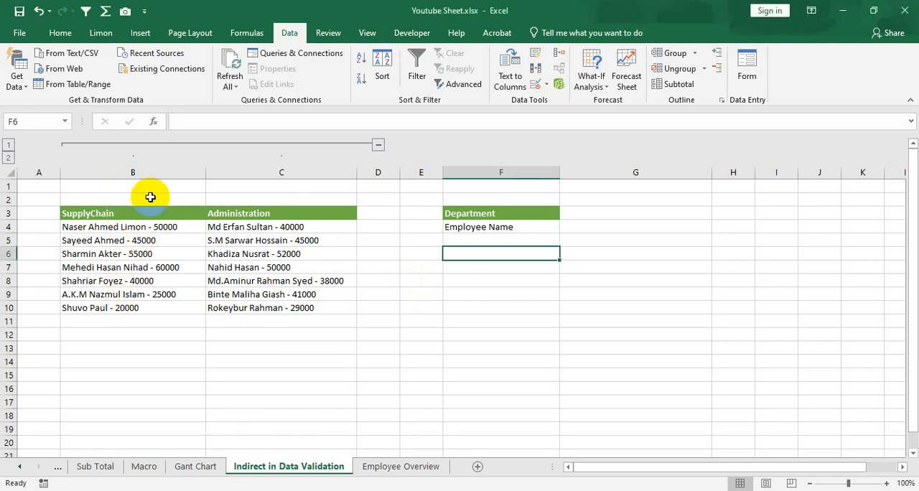
- Review the SupplyChain and Administration employee lists in columns B and C of the Indirect in Data Validation sheet
drag(152, 212, 156, 321)
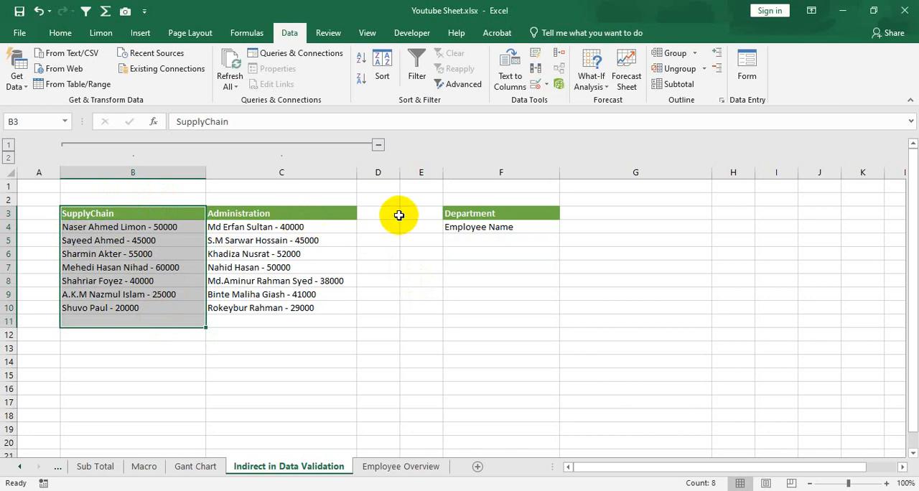
drag(395, 214, 455, 310)
click(459, 255)
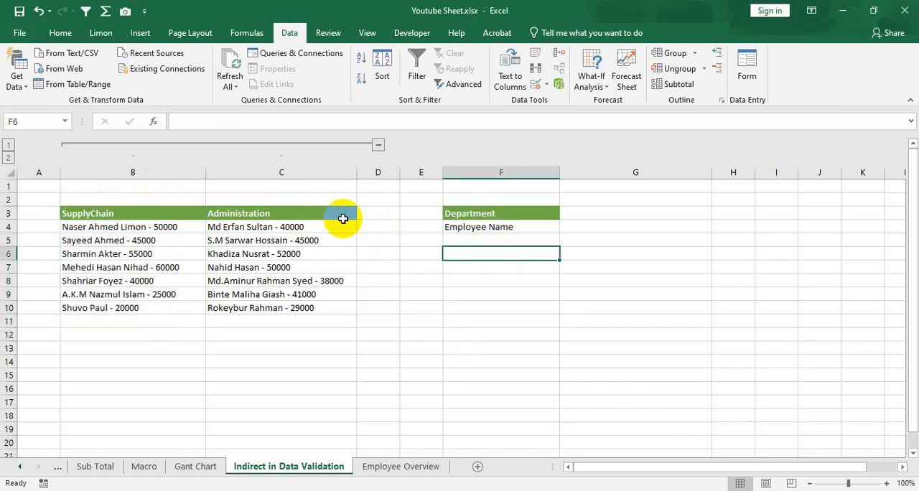
drag(300, 214, 298, 308)
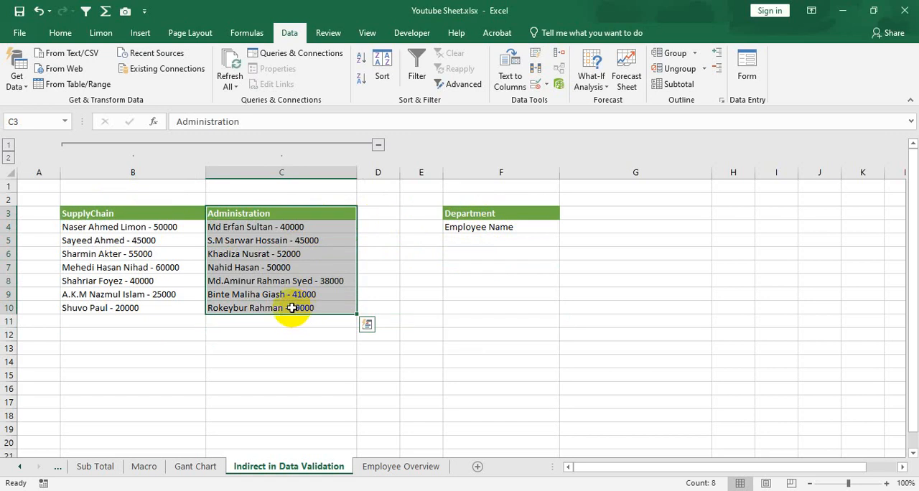
click(155, 215)
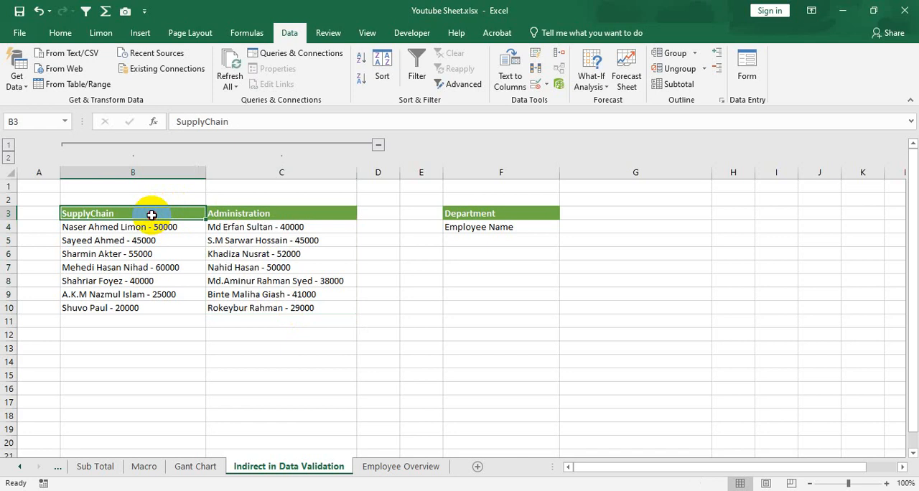
drag(149, 213, 181, 297)
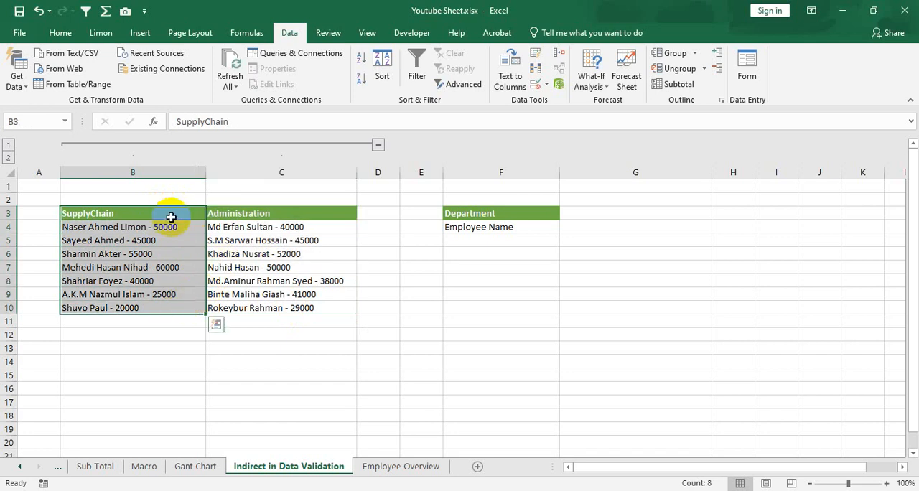
- Try hiding column B with the SupplyChain list, and undo the hiding
click(150, 169)
right_click(152, 171)
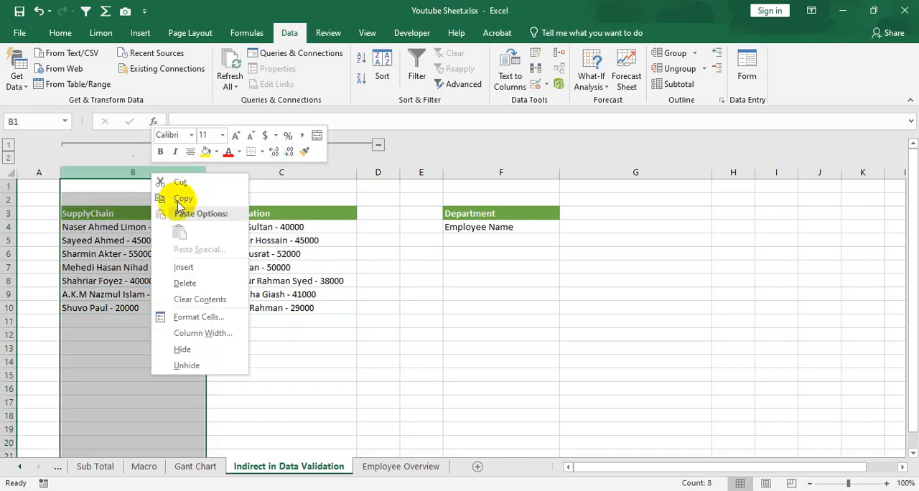
click(183, 349)
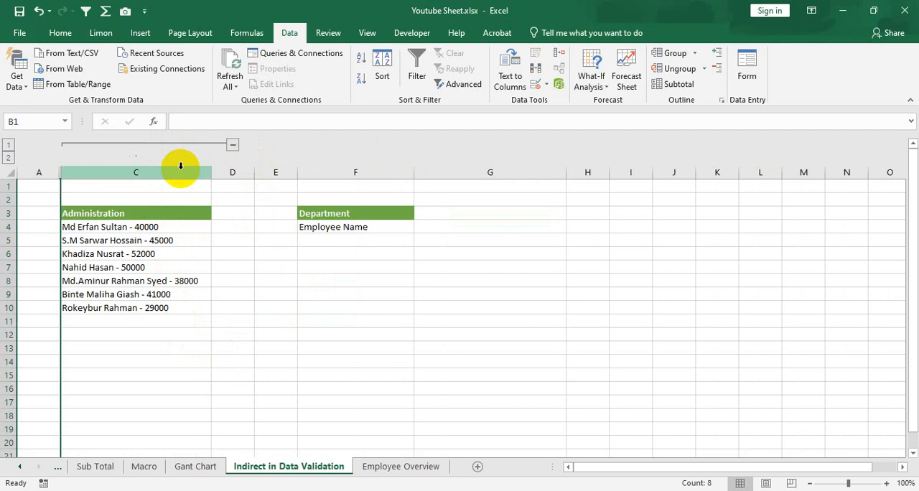
key(ctrl+z)
click(305, 242)
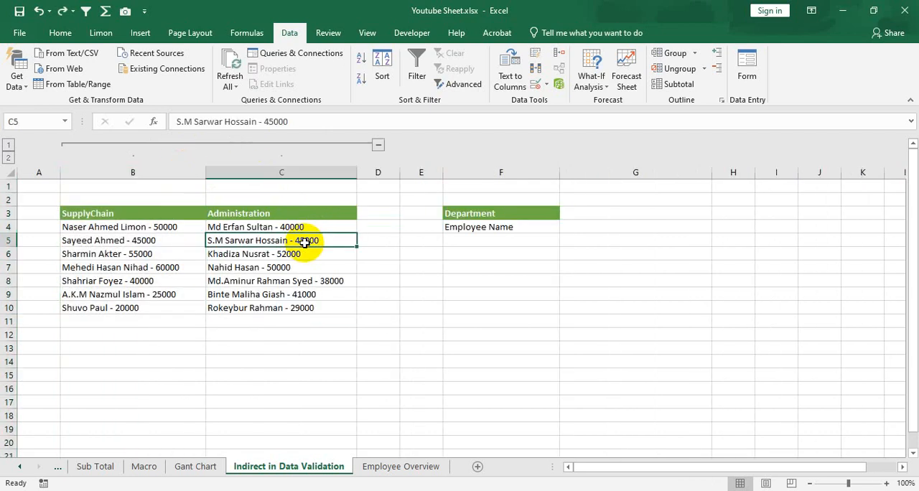
- Examine the two department lists in B3:C10 alongside the Department cell and data table on the Employee Overview sheet
drag(158, 213, 297, 312)
drag(160, 208, 191, 308)
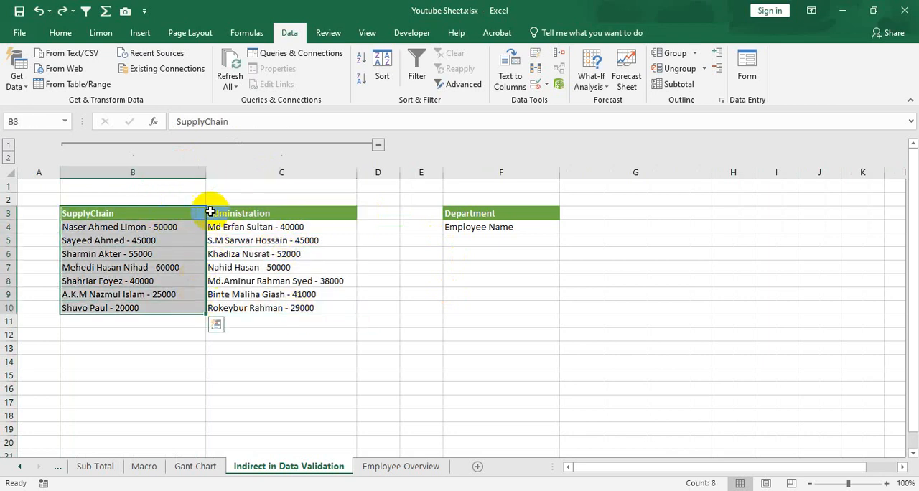
click(232, 209)
drag(191, 210, 289, 308)
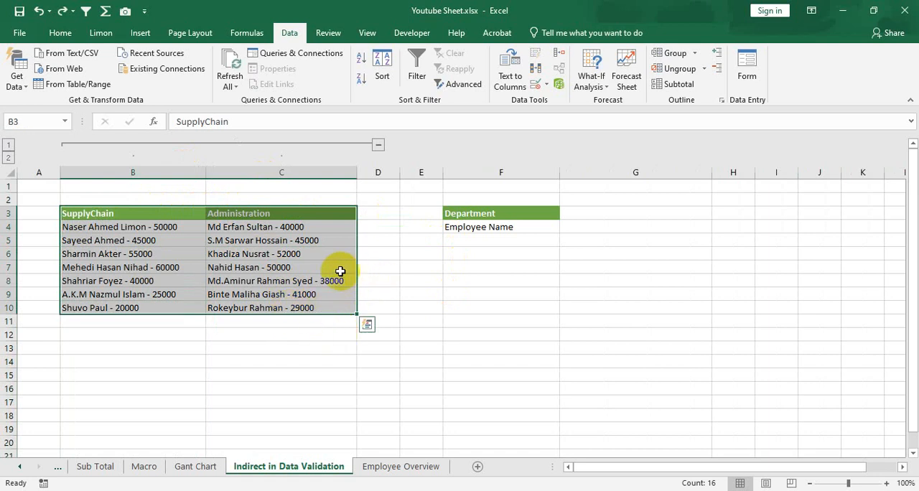
click(395, 467)
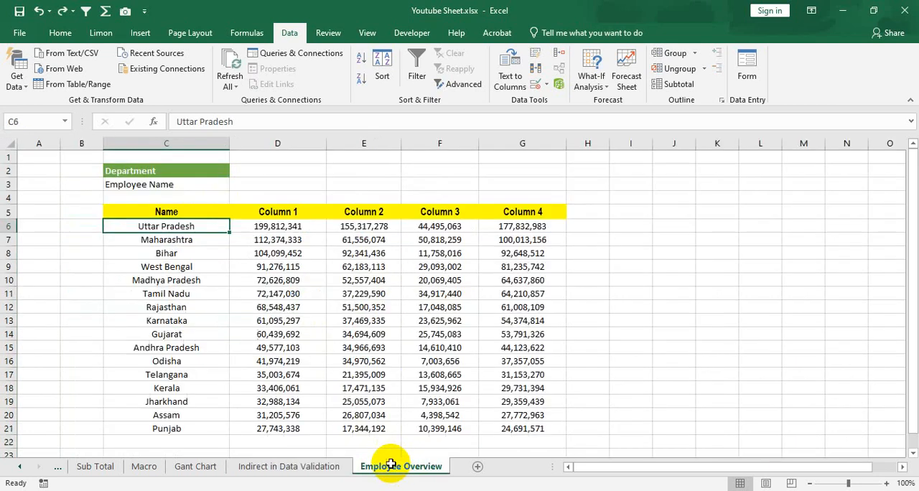
click(258, 170)
drag(203, 216, 525, 425)
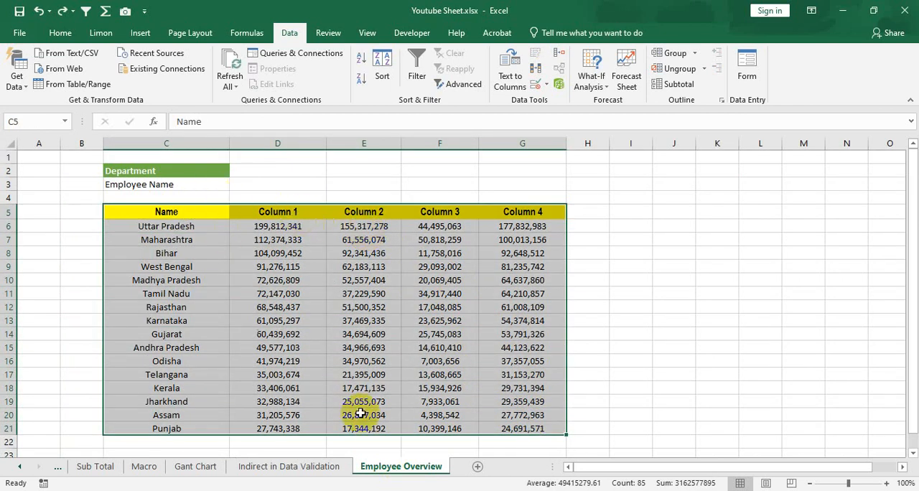
click(309, 468)
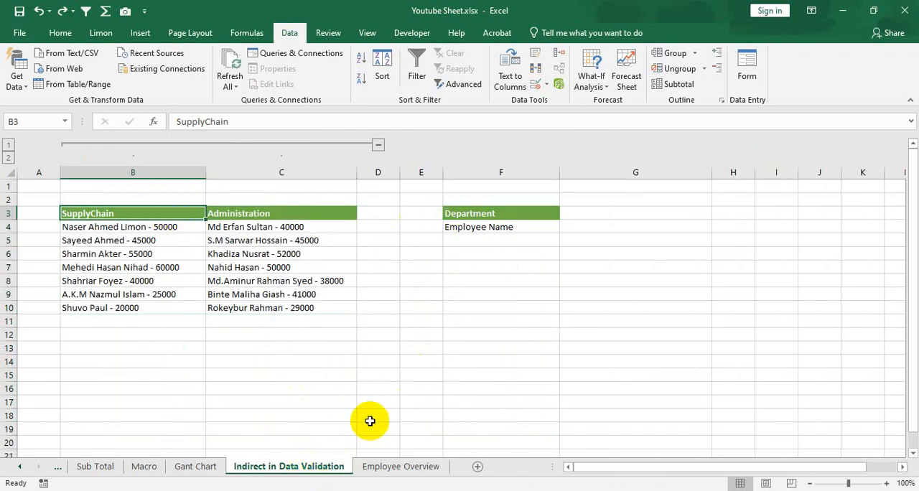
click(400, 467)
click(281, 172)
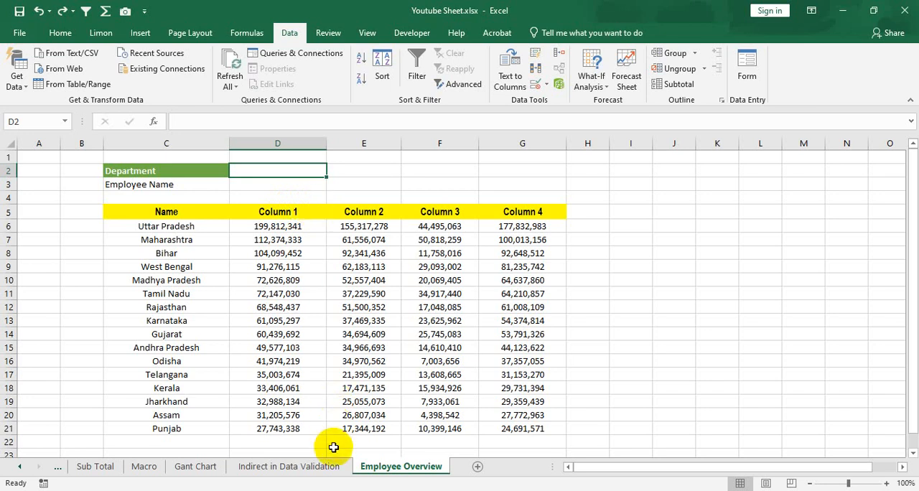
click(328, 469)
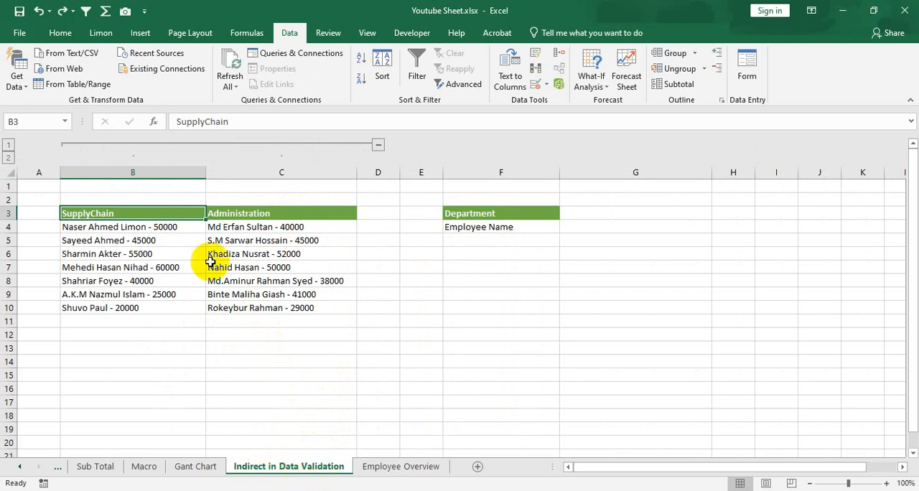
drag(174, 214, 173, 308)
drag(177, 213, 201, 321)
drag(256, 215, 307, 303)
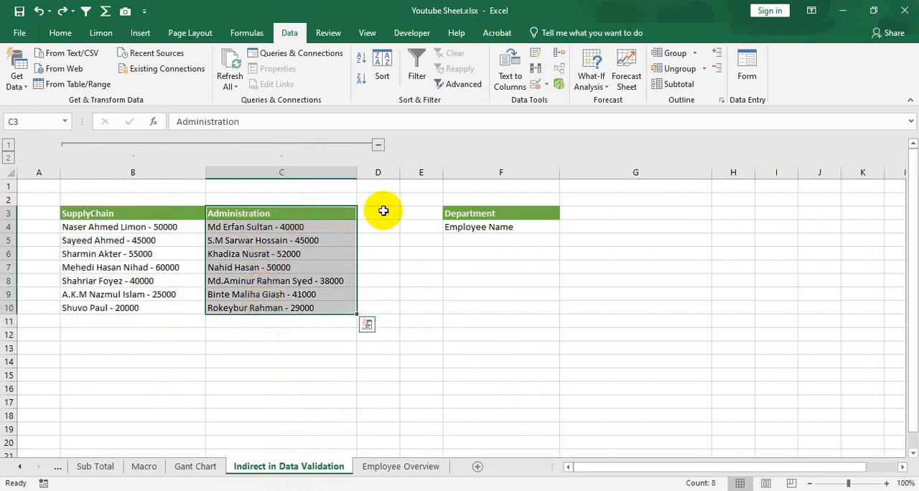
- Go to the Employee Overview sheet and select cell D2 beside Department
click(401, 466)
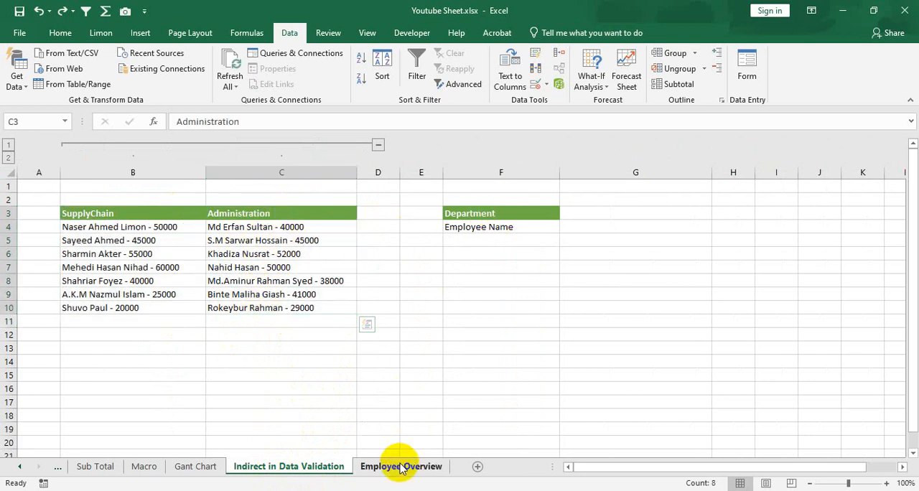
click(189, 168)
click(277, 167)
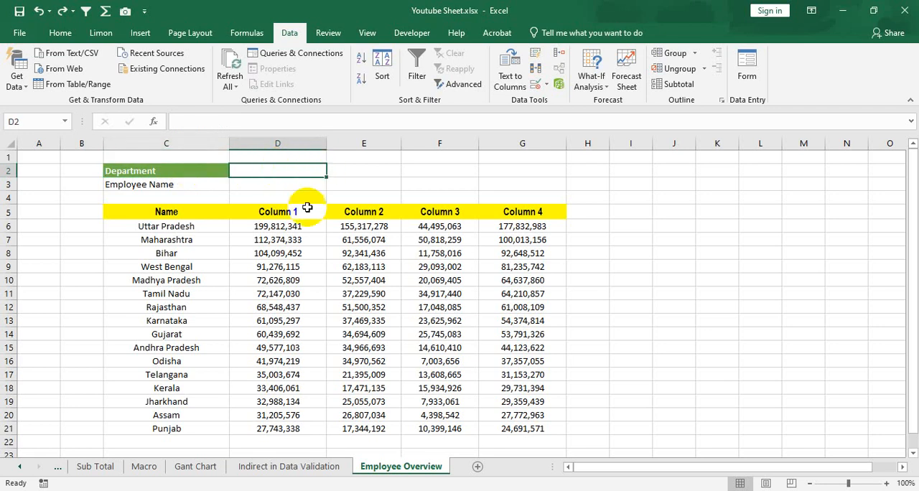
click(299, 186)
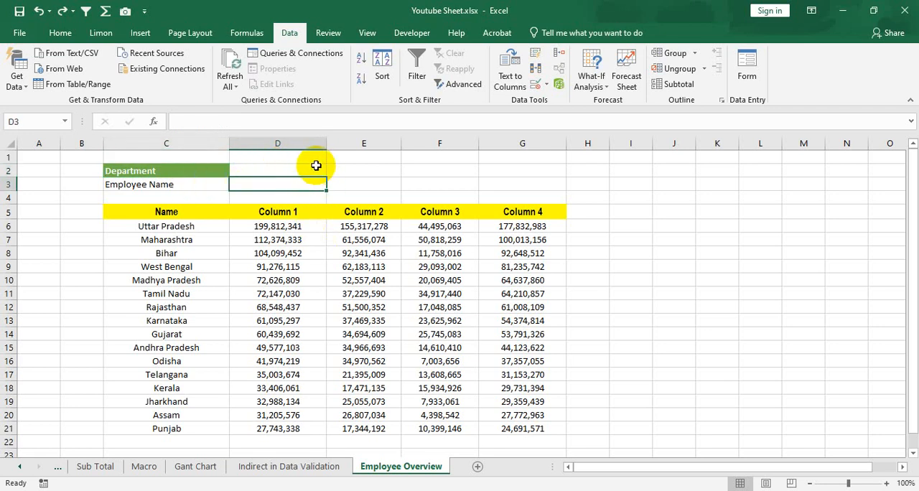
click(281, 170)
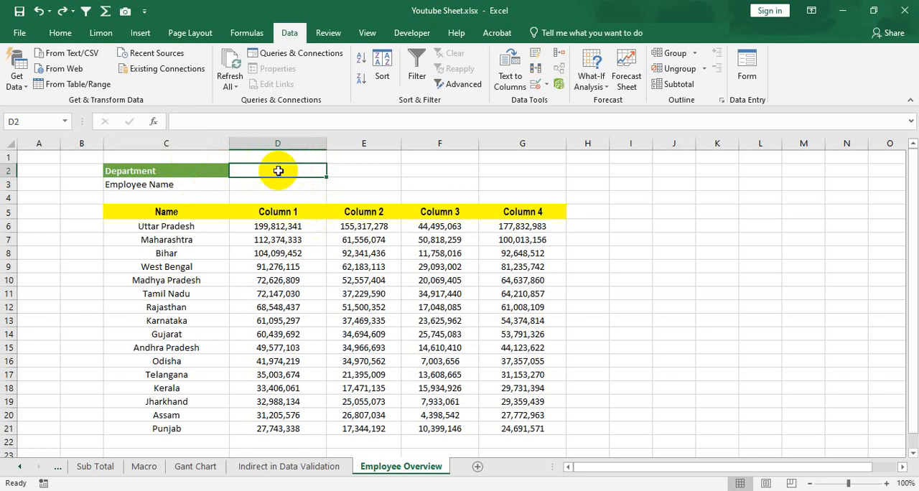
mouse_move(294, 172)
mouse_down()
mouse_move(283, 185)
mouse_move(288, 171)
mouse_up()
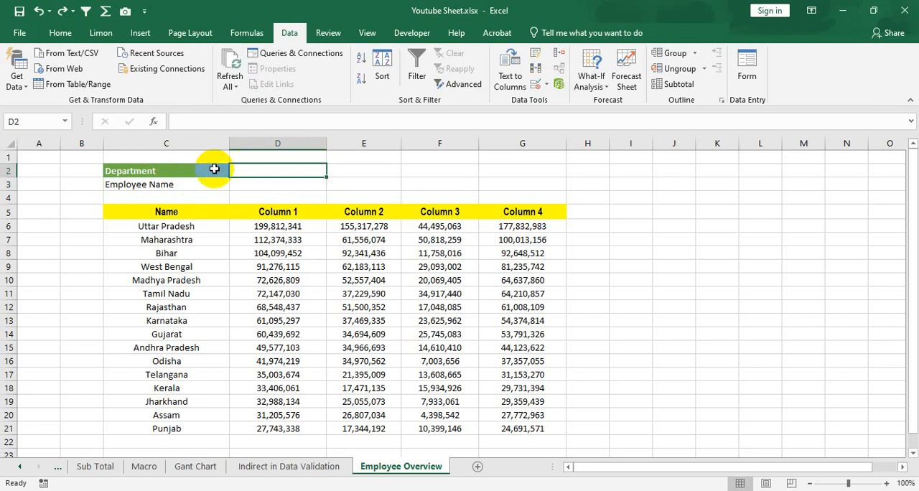
drag(214, 169, 281, 170)
click(281, 170)
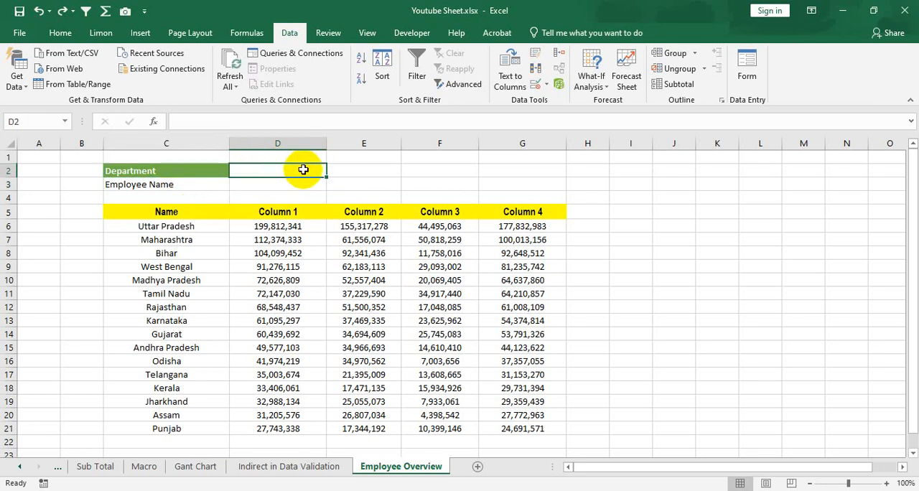
- Open data validation for the Department cell D2 and allow only values from a List
click(540, 86)
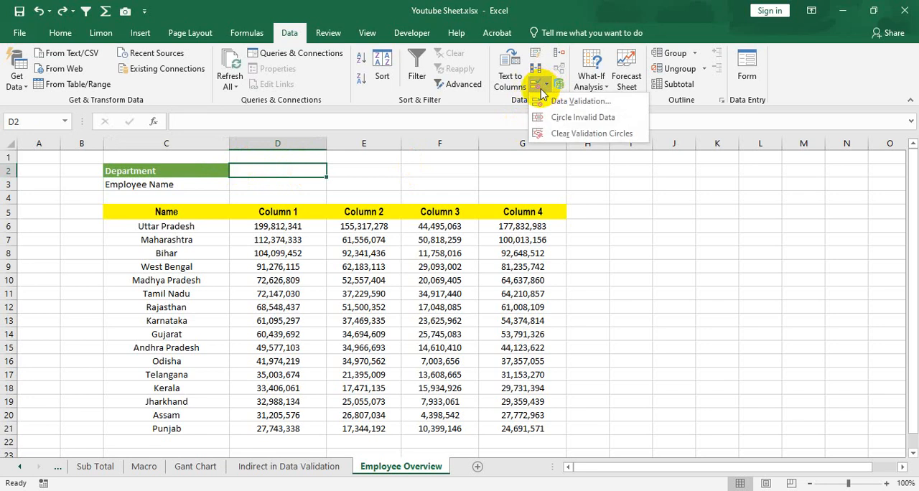
click(285, 34)
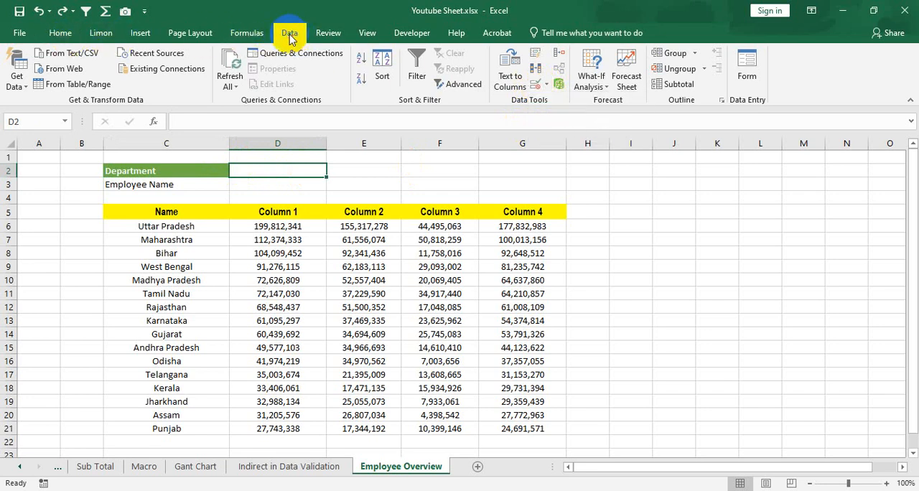
click(540, 87)
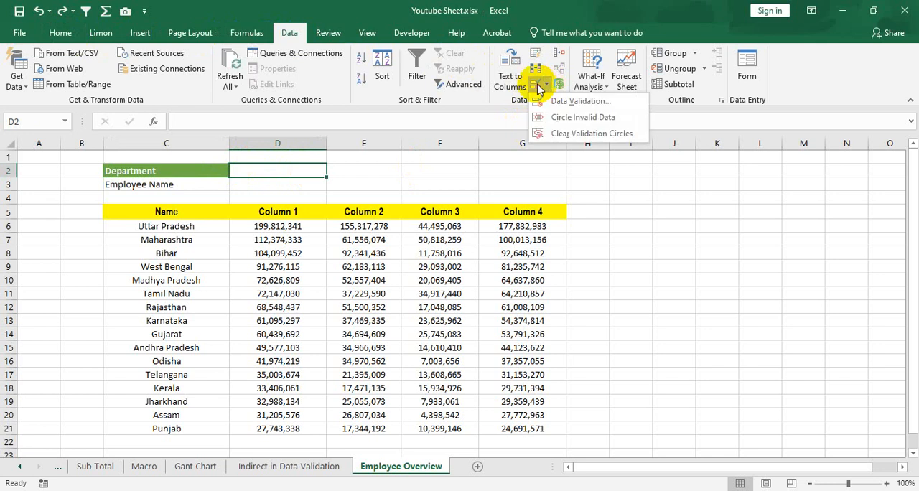
click(568, 101)
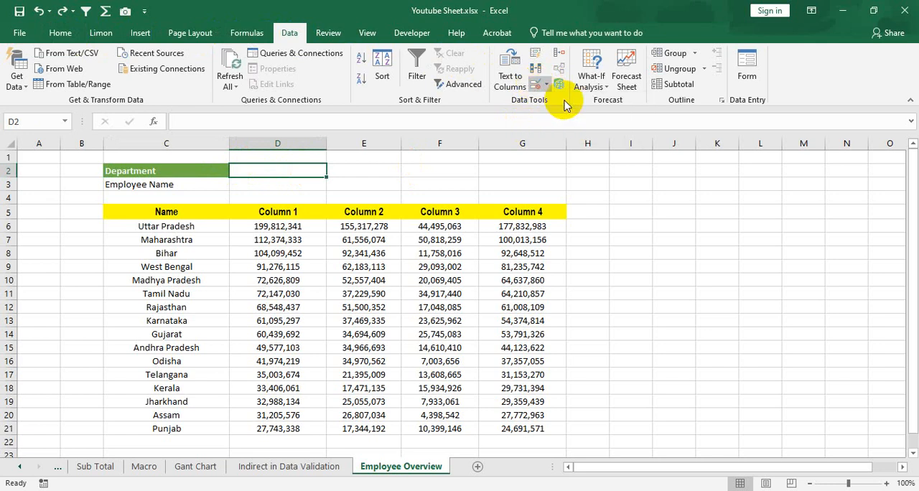
drag(298, 245, 621, 152)
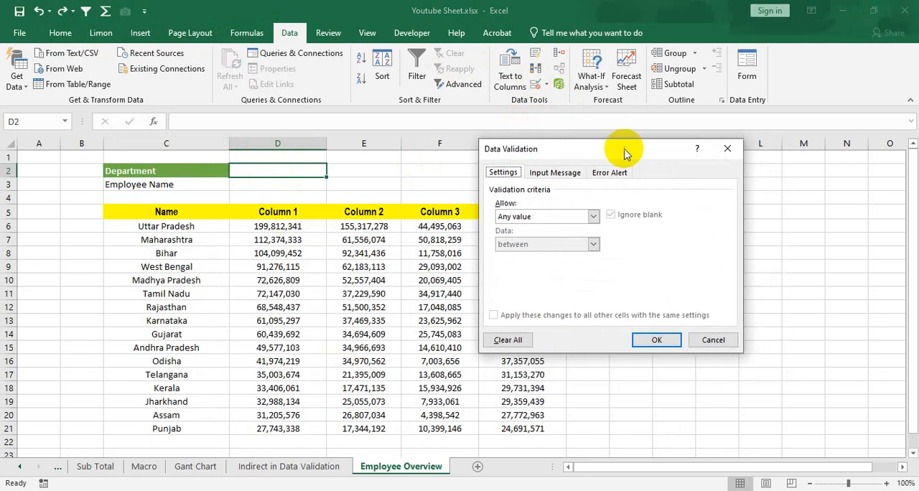
click(551, 217)
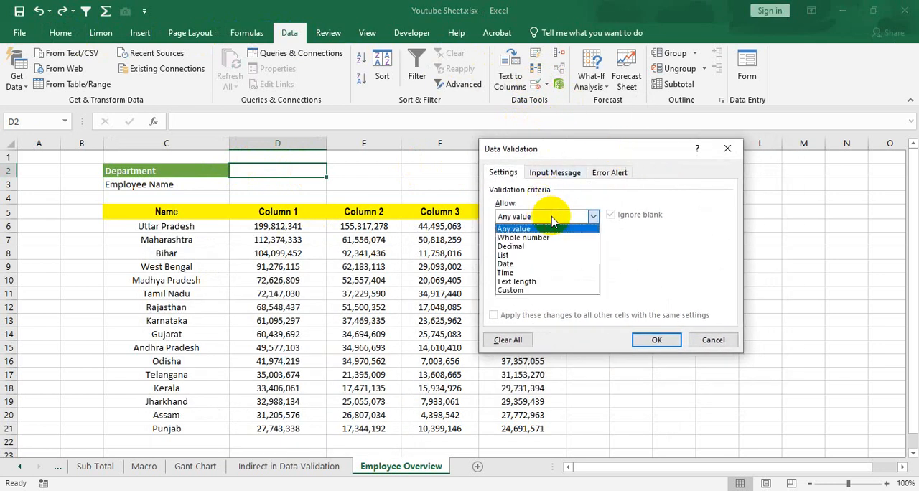
click(525, 255)
click(535, 272)
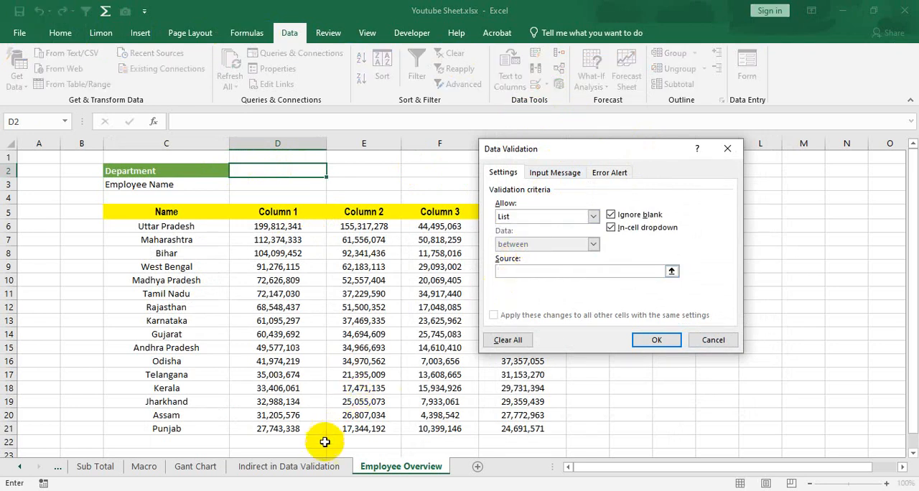
- Set the list source to the department headers B3:C3 on the Indirect in Data Validation sheet and apply the rule
click(306, 467)
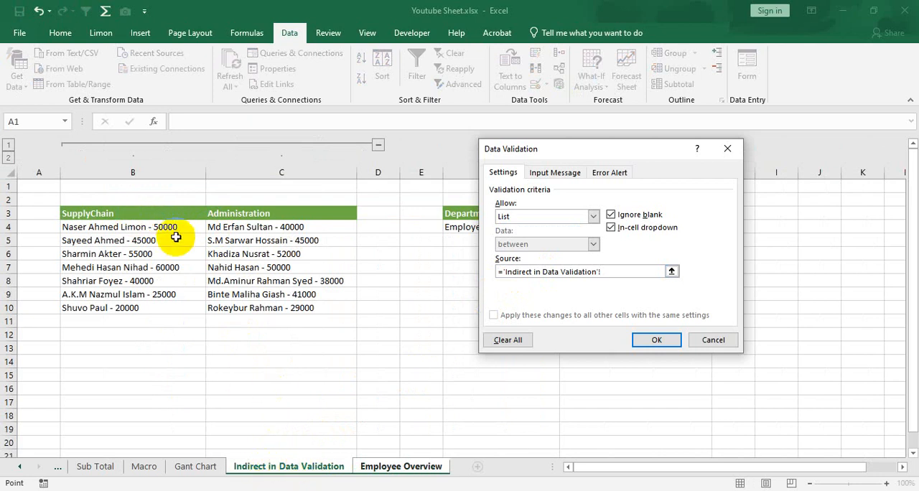
click(119, 209)
drag(94, 208, 270, 208)
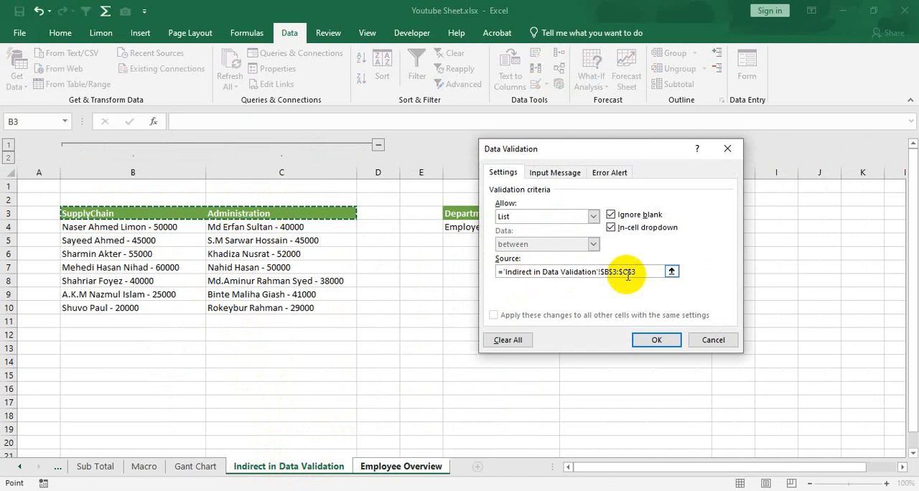
click(656, 340)
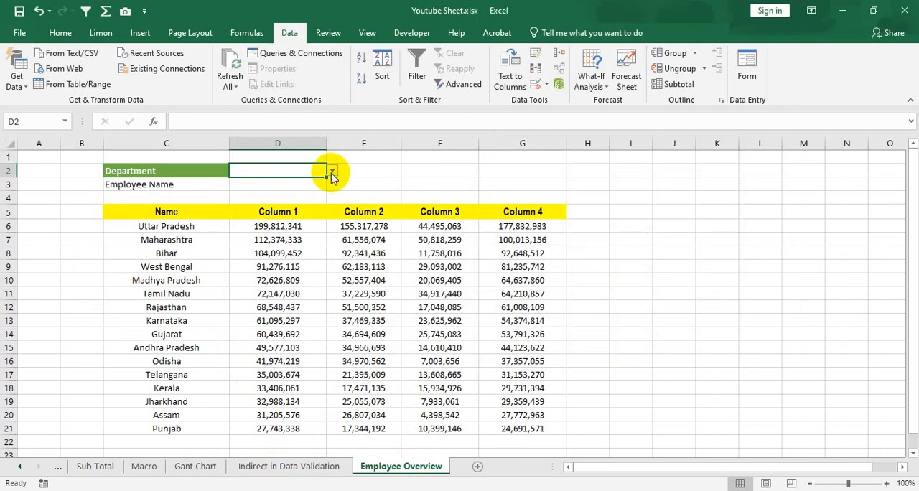
- Test the Department drop-down in D2 by picking SupplyChain and switching the choice to Administration
click(332, 173)
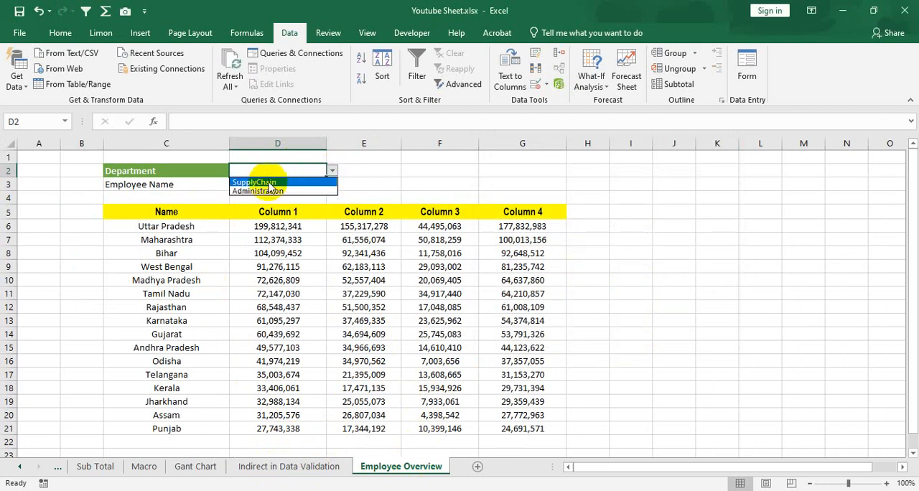
click(271, 184)
click(333, 171)
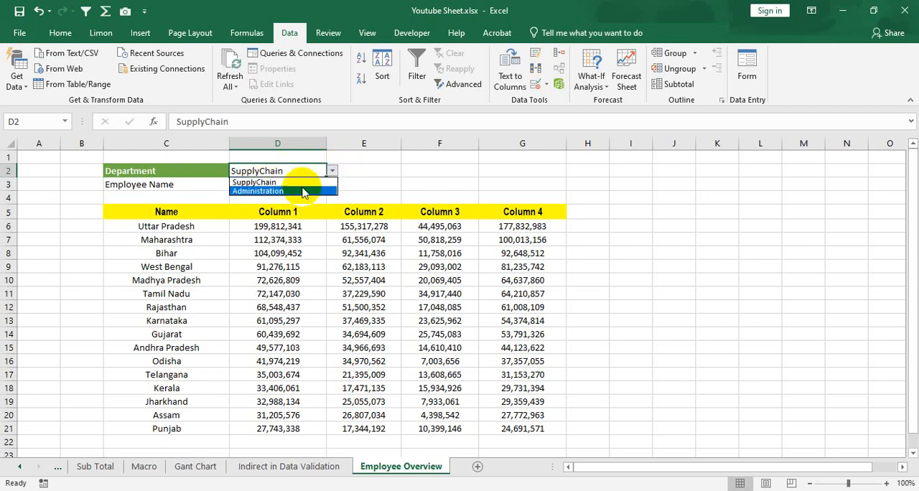
click(298, 191)
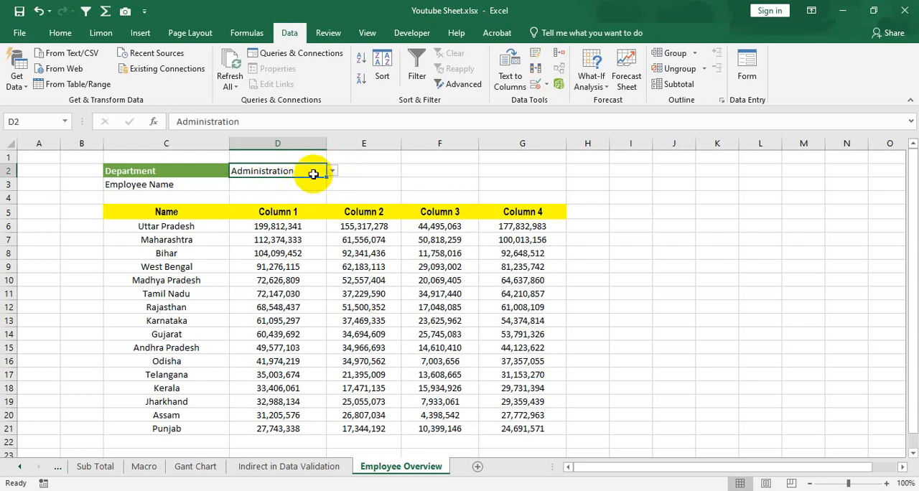
- Review the Administration employee range C4:C10 on the Indirect in Data Validation sheet and return to Employee Overview
click(275, 186)
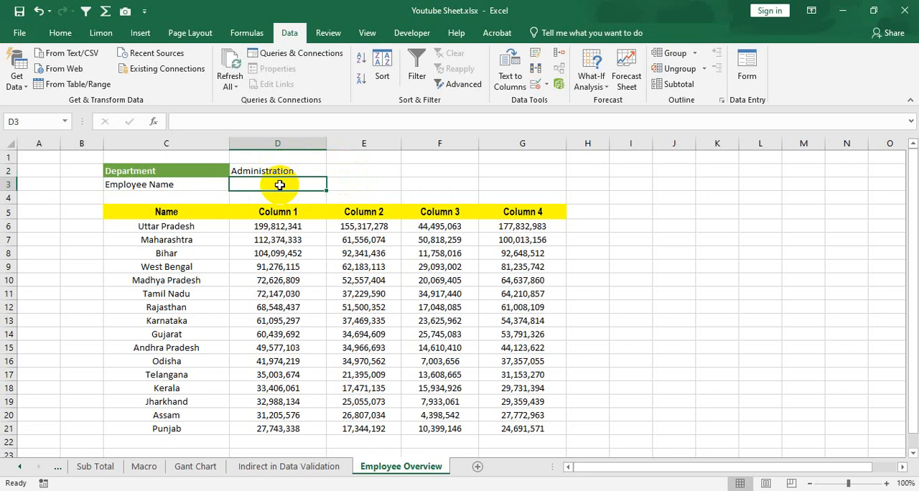
click(312, 170)
click(313, 183)
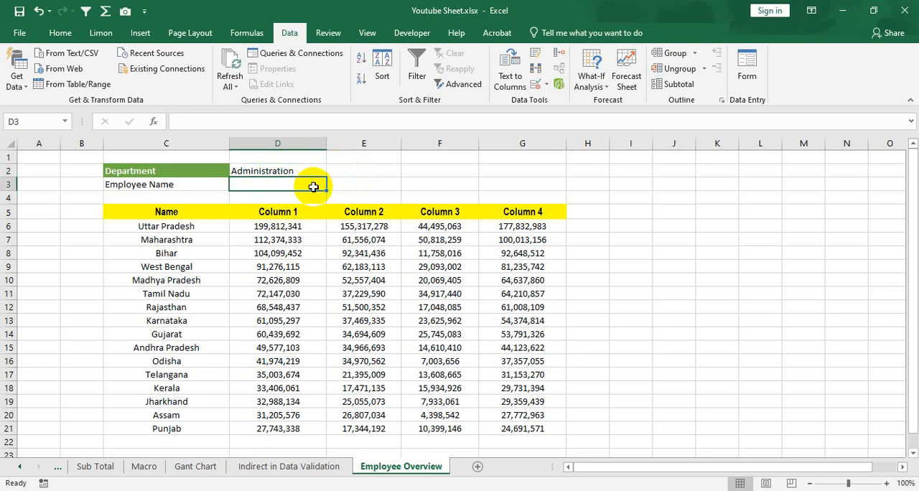
click(301, 466)
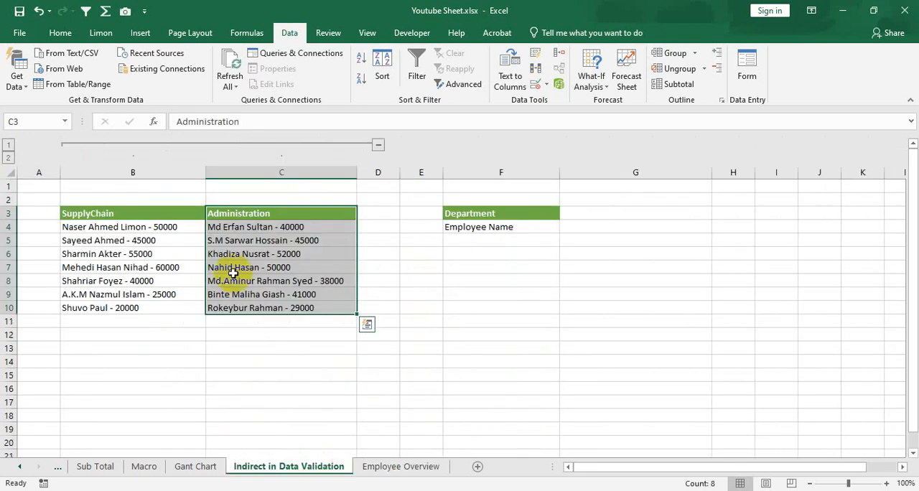
click(248, 227)
drag(248, 227, 261, 308)
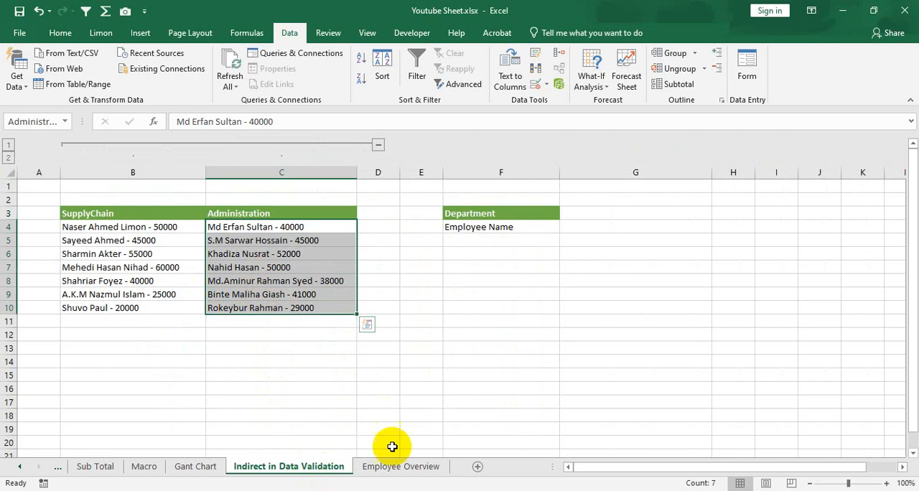
click(385, 468)
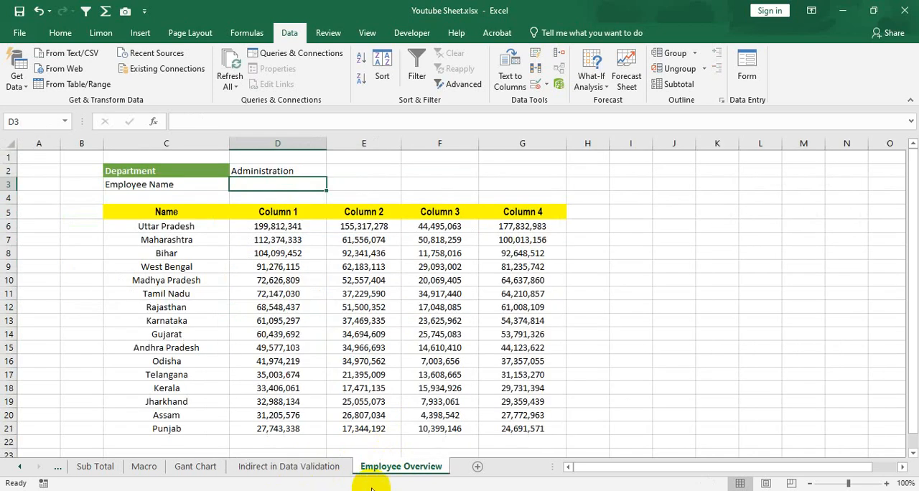
- Open data validation for the Employee Name cell D3 and allow only values from a List
click(286, 185)
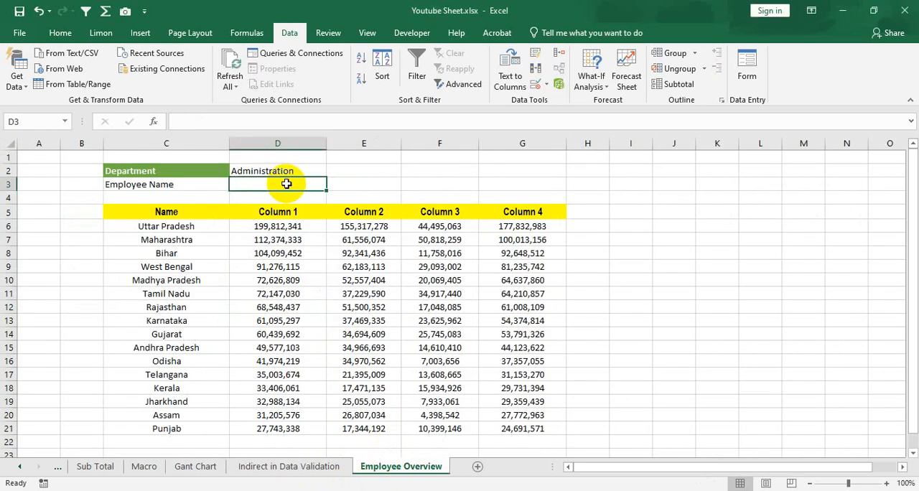
click(548, 86)
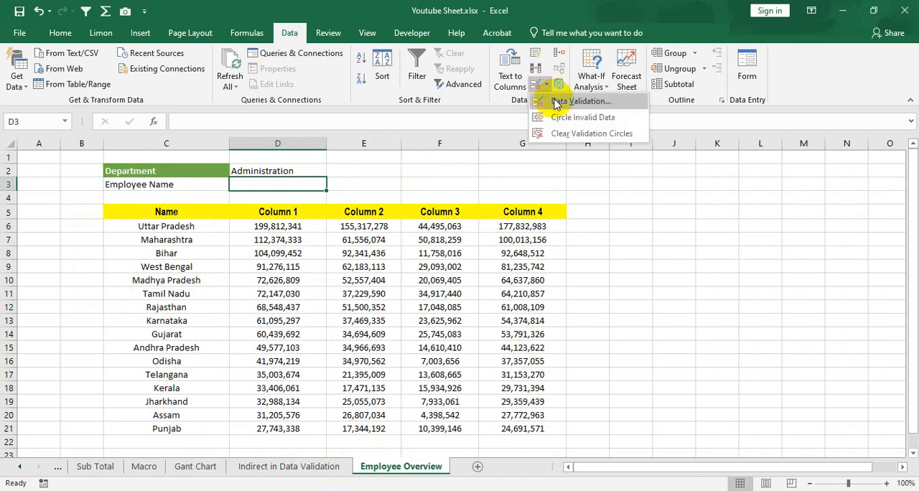
click(559, 102)
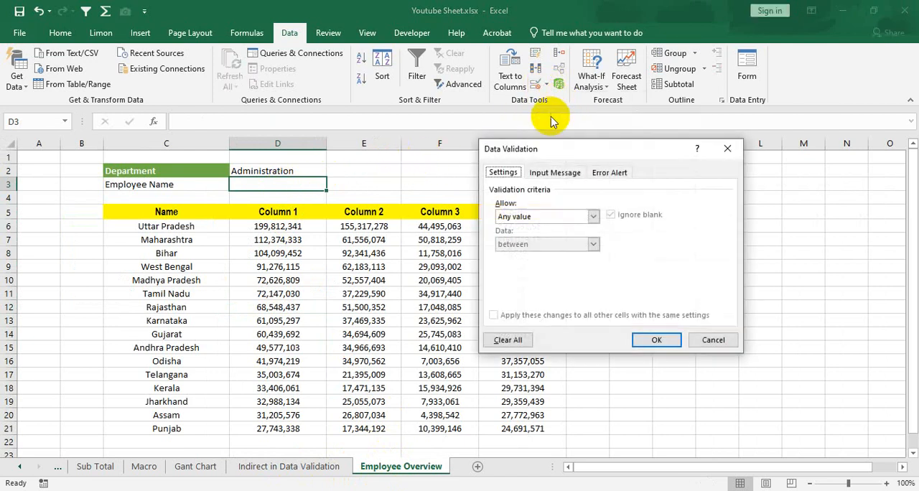
click(569, 218)
click(524, 255)
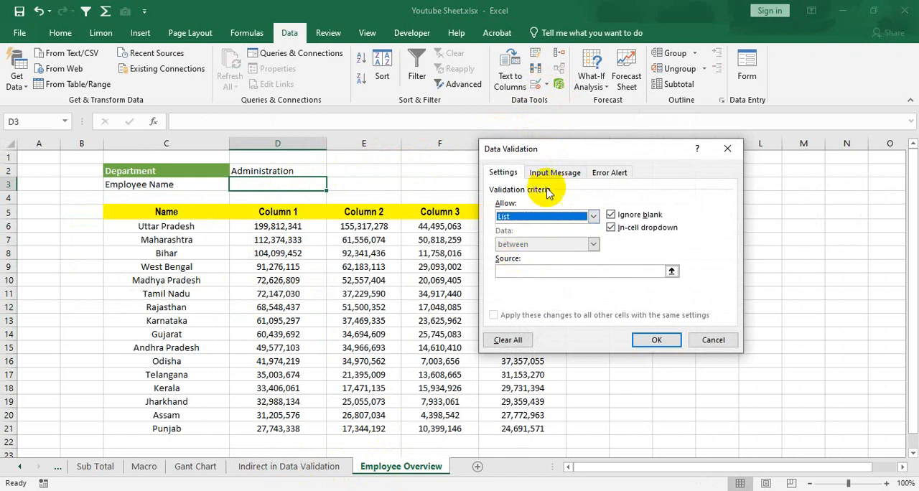
click(527, 271)
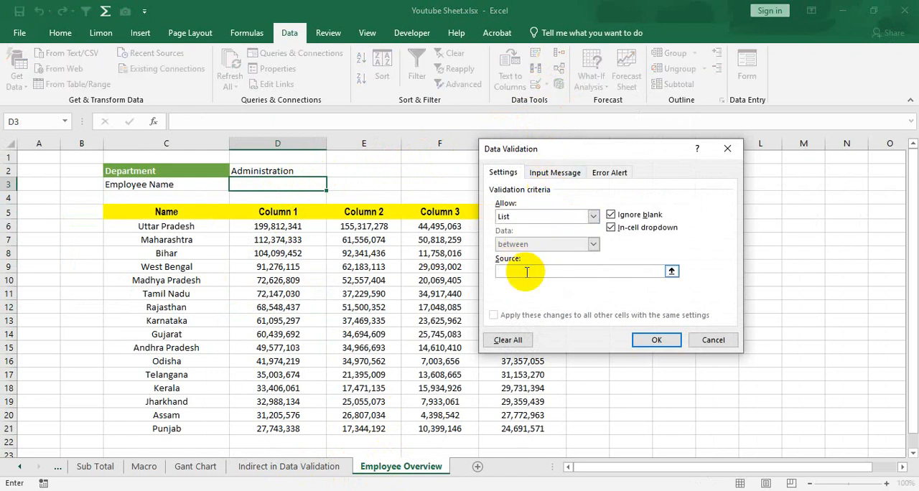
click(327, 466)
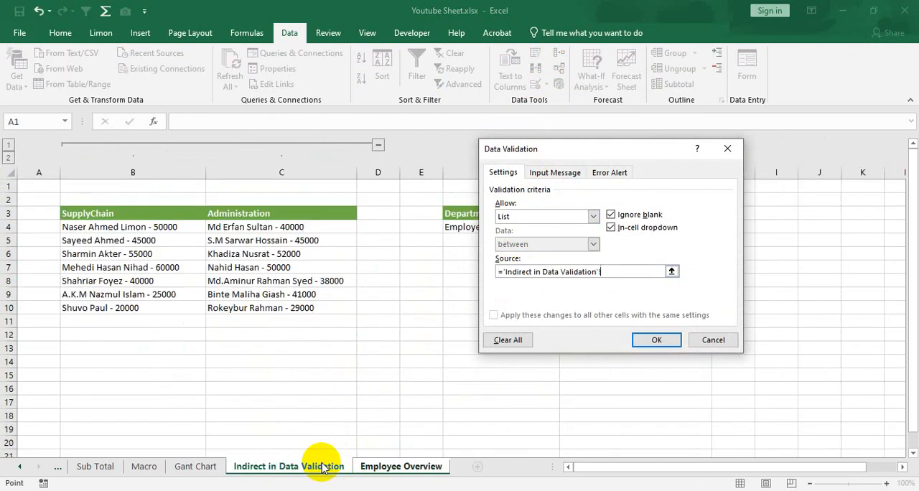
drag(285, 231, 309, 301)
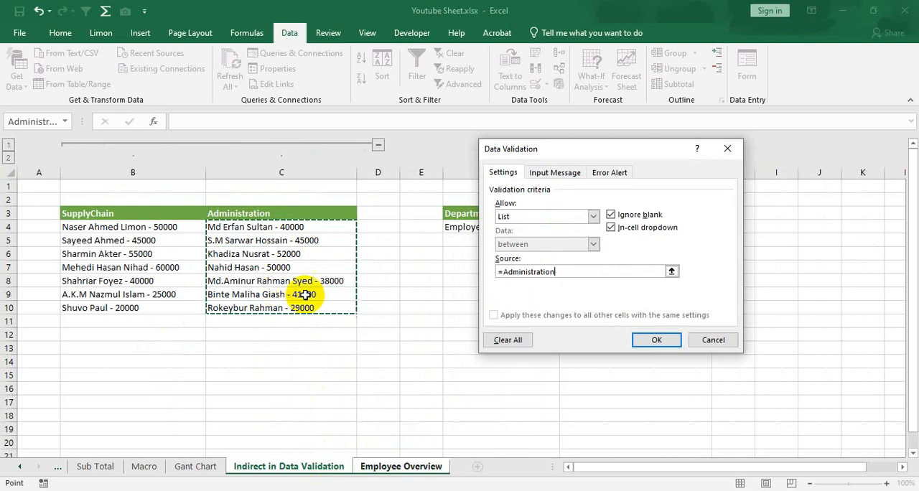
drag(570, 273, 474, 265)
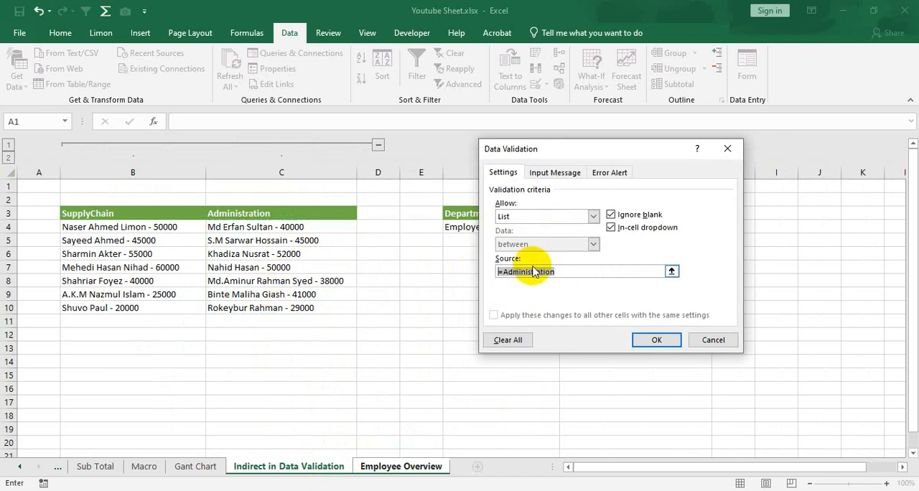
key(BackSpace)
- Set the list source for D3 to =indirect($D$2) and apply the validation rule
text(=)
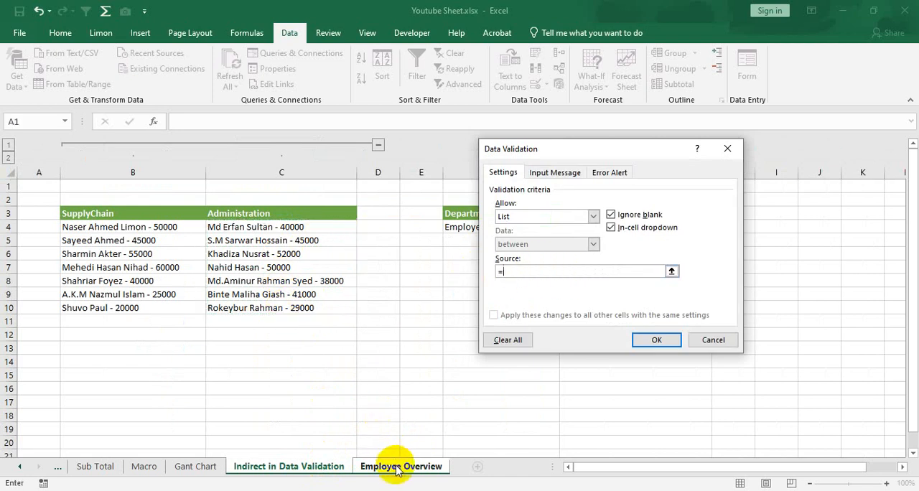
click(399, 466)
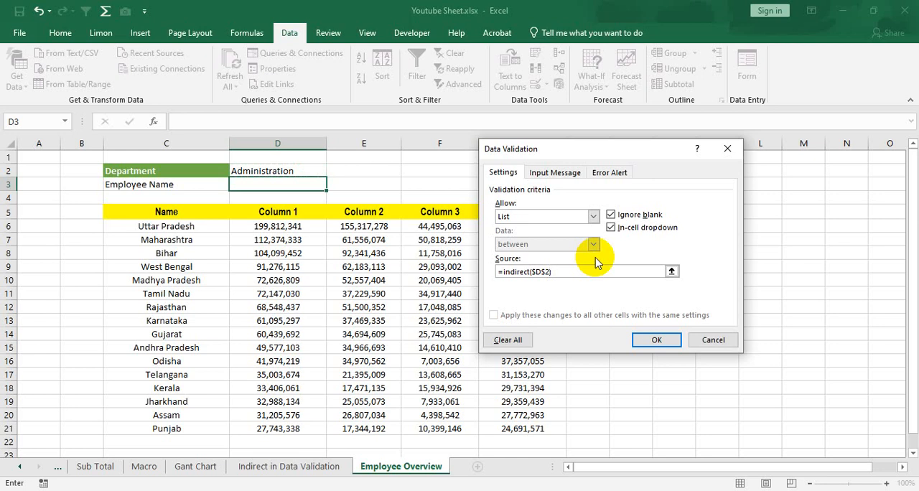
click(656, 339)
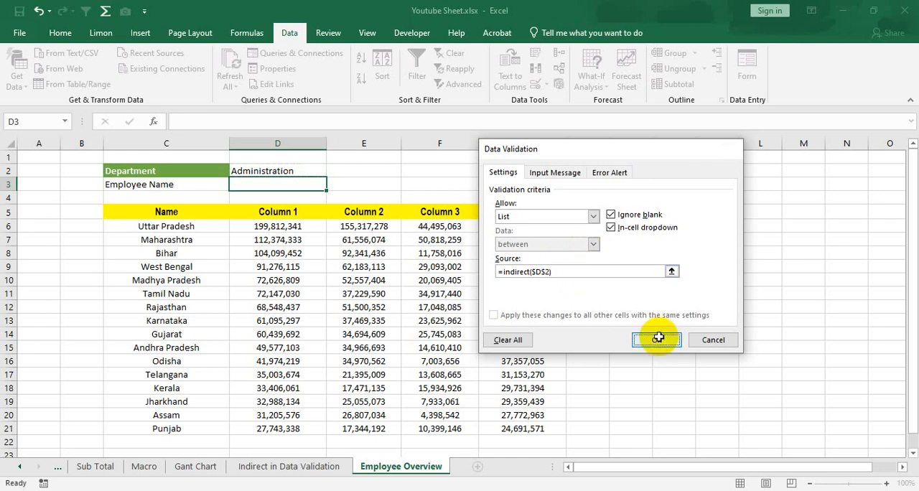
- Test the Employee Name drop-down in D3 by choosing the 41000 Administration entry, and widen column D to fit it
click(347, 184)
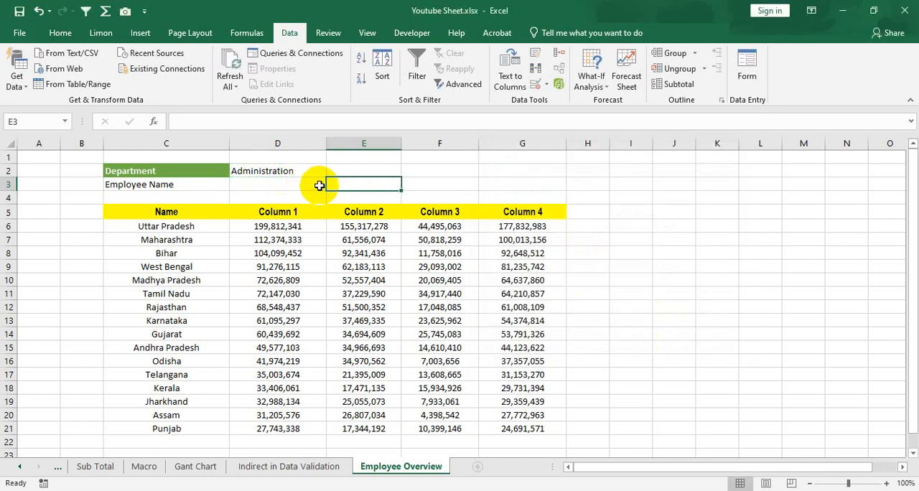
click(318, 187)
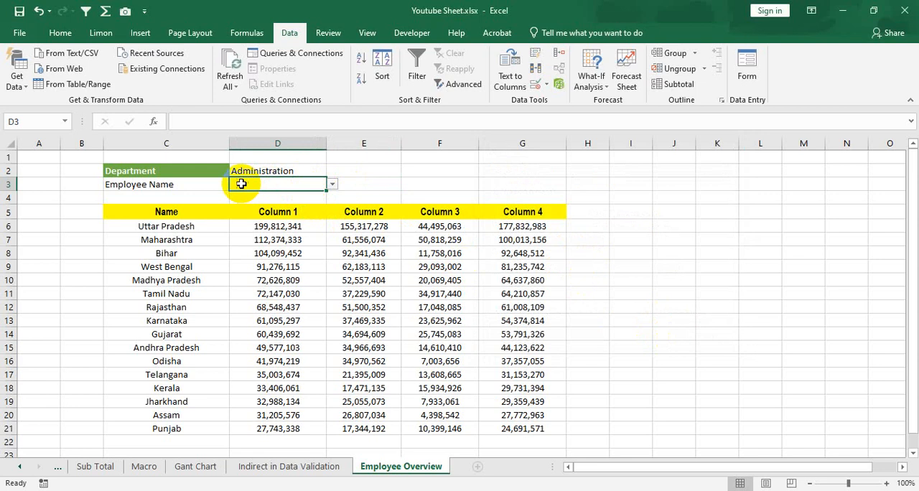
click(332, 186)
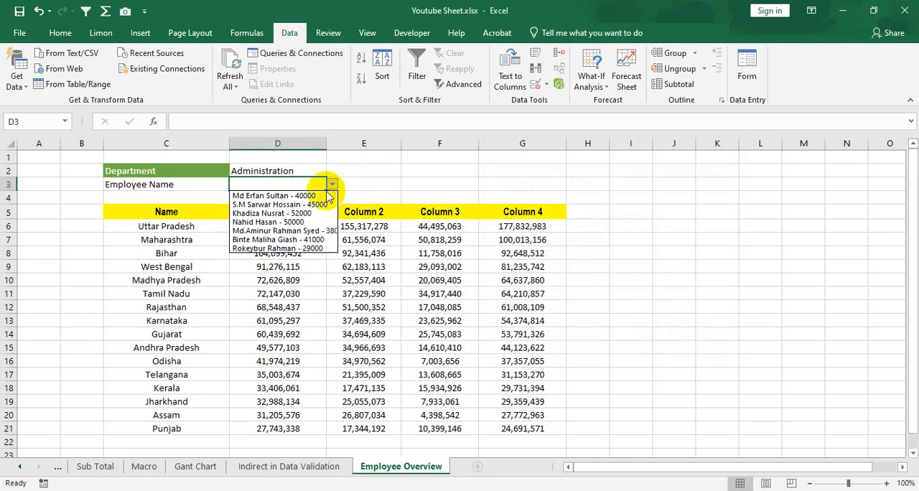
click(285, 171)
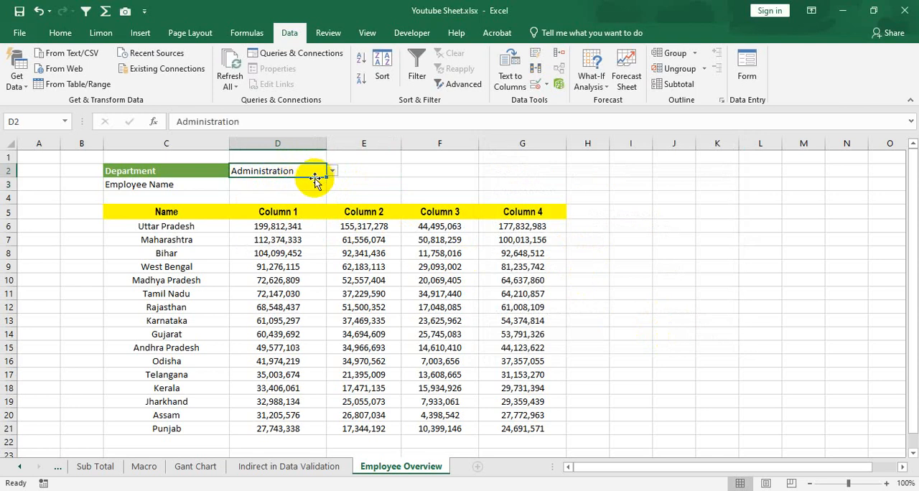
click(322, 184)
click(333, 185)
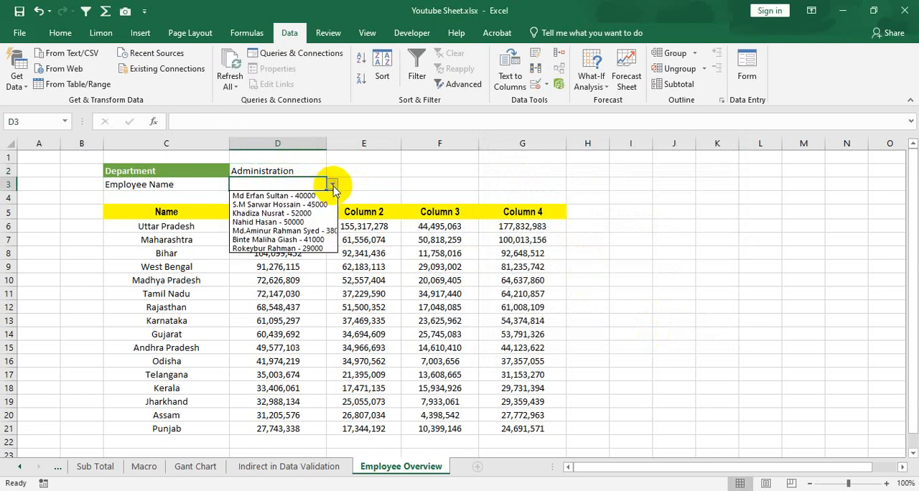
click(302, 222)
click(332, 185)
click(334, 236)
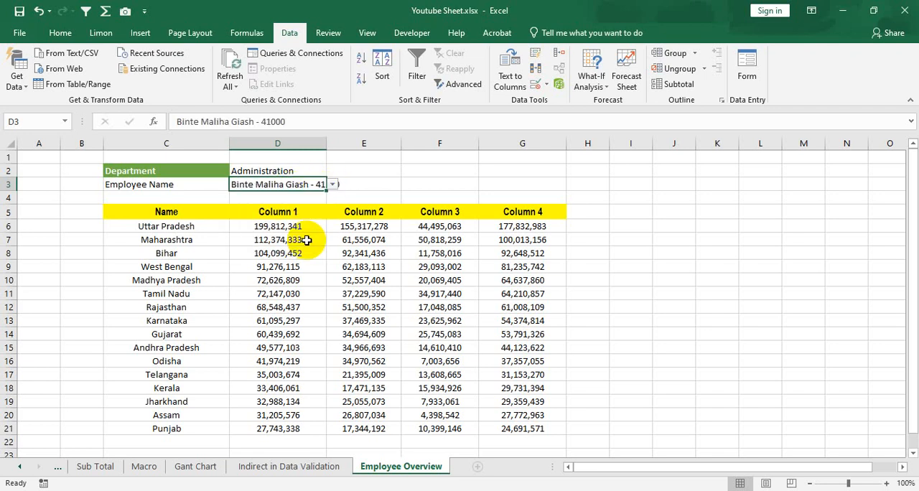
drag(325, 144, 351, 145)
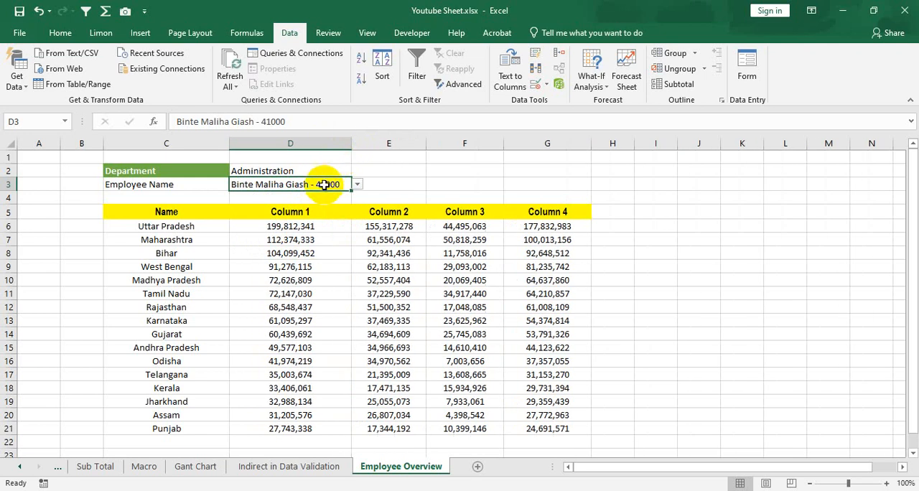
- Switch the Department choice in D2 to SupplyChain
click(342, 171)
click(356, 171)
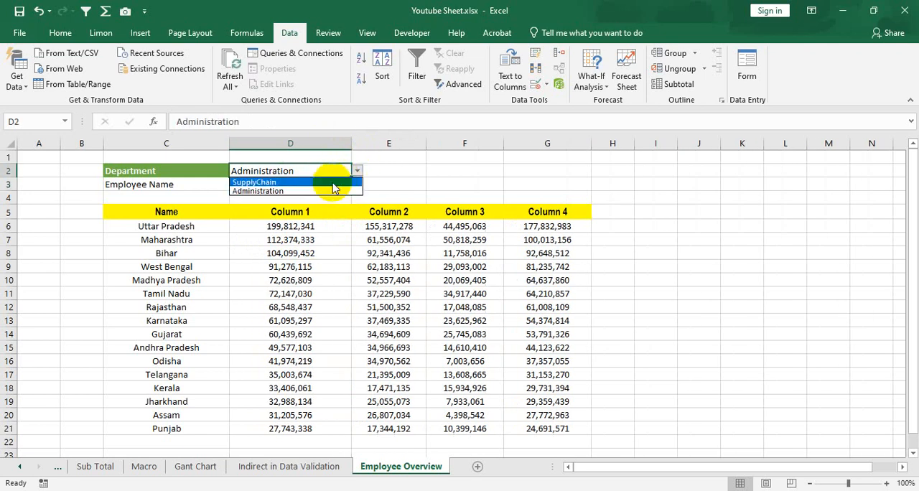
click(365, 181)
- Test the Employee Name drop-down in D3 by choosing the SupplyChain entries with 50000, 55000 and finally 25000
click(330, 184)
click(357, 184)
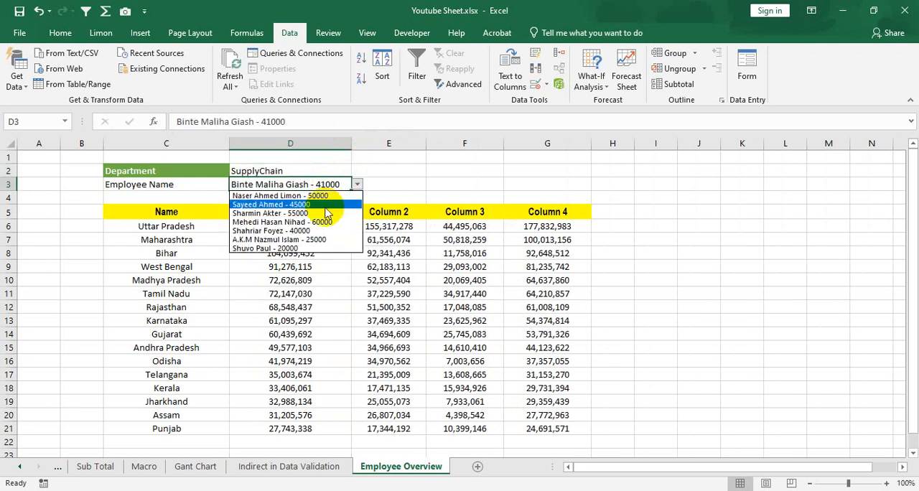
click(310, 198)
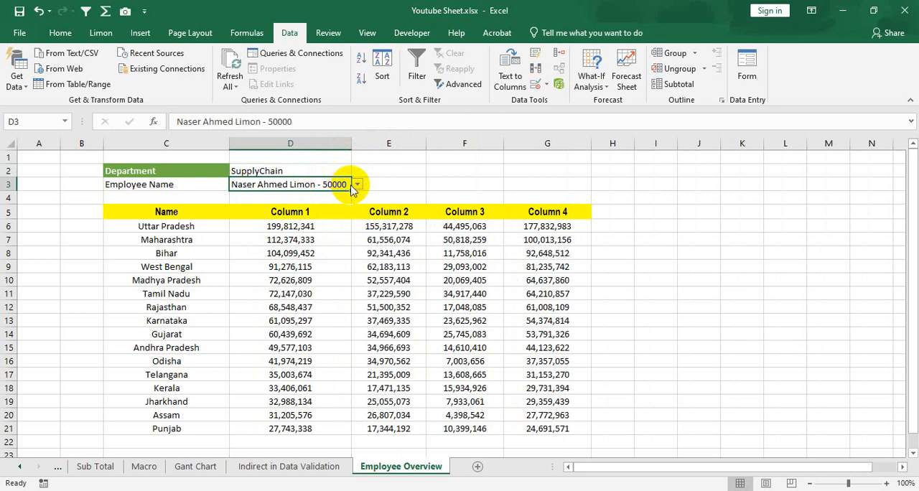
click(357, 185)
click(319, 214)
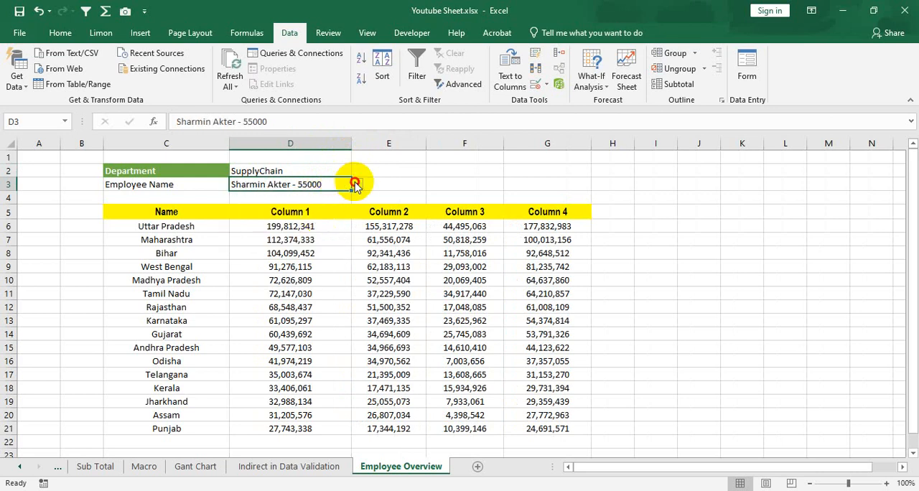
click(357, 184)
click(316, 239)
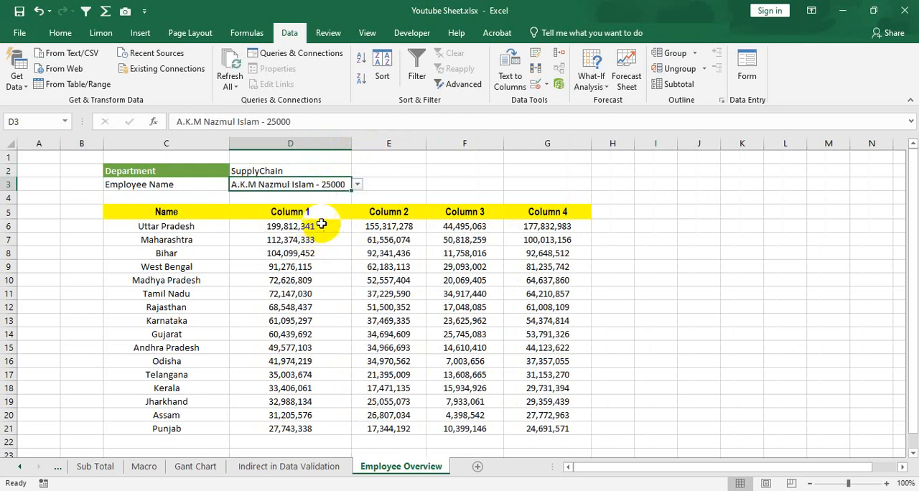
- Review the department source table B3:C10 on the Indirect in Data Validation sheet and return to Employee Overview
click(320, 172)
click(306, 467)
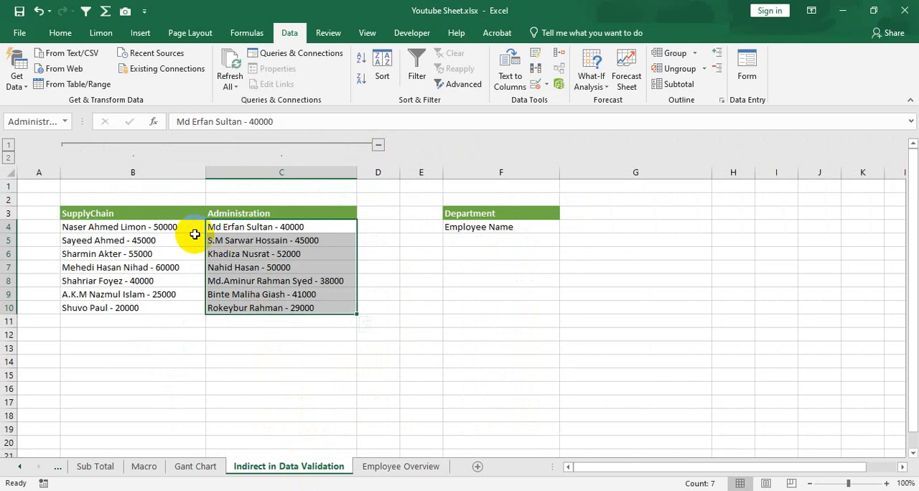
drag(181, 213, 344, 310)
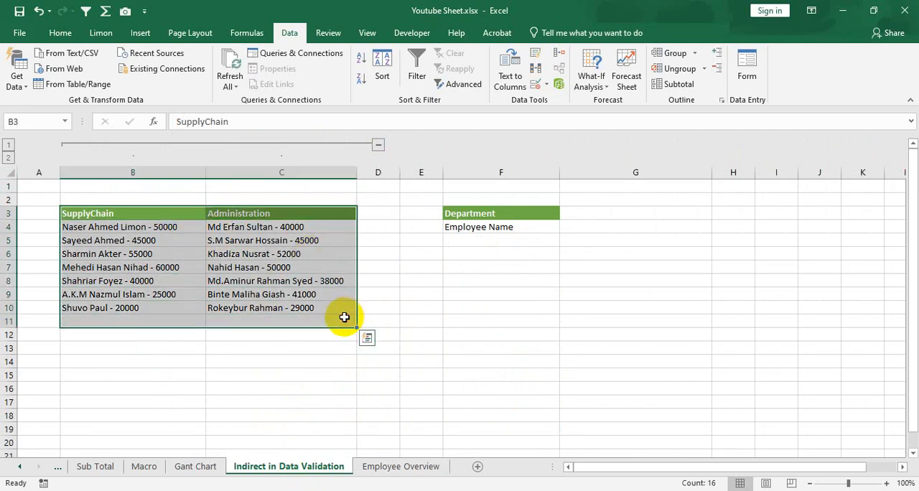
click(323, 281)
drag(171, 216, 321, 304)
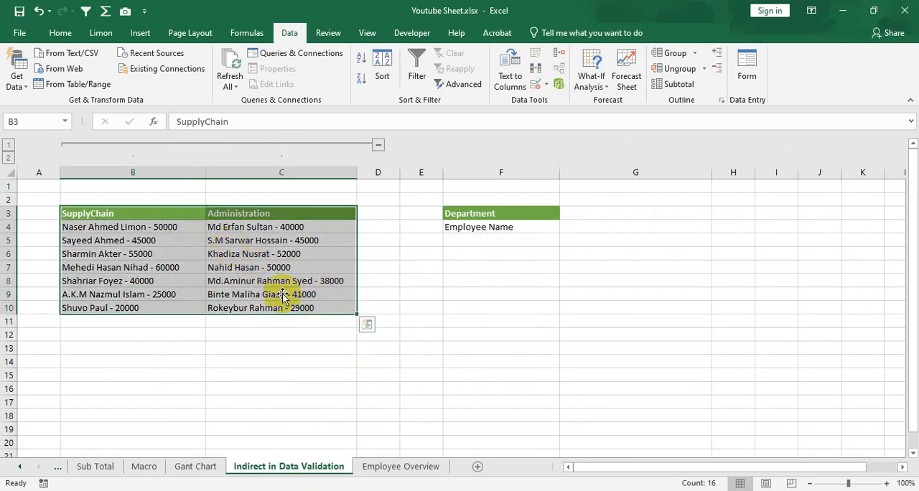
click(410, 467)
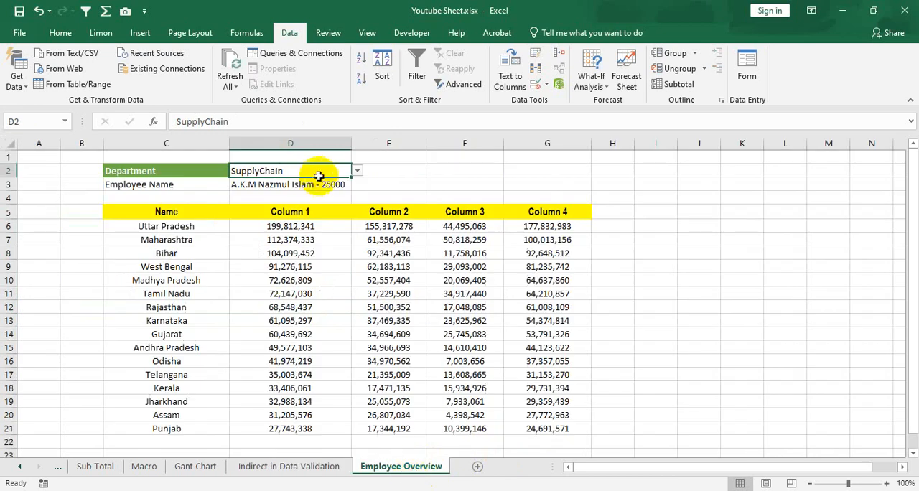